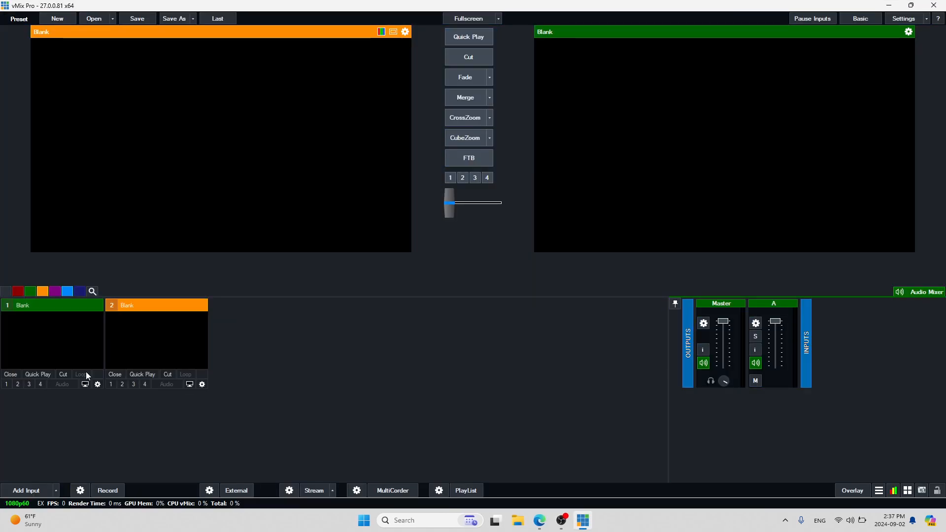
# Add a solid colour input in red (FF2626) as input 1
pyautogui.click(54, 490)
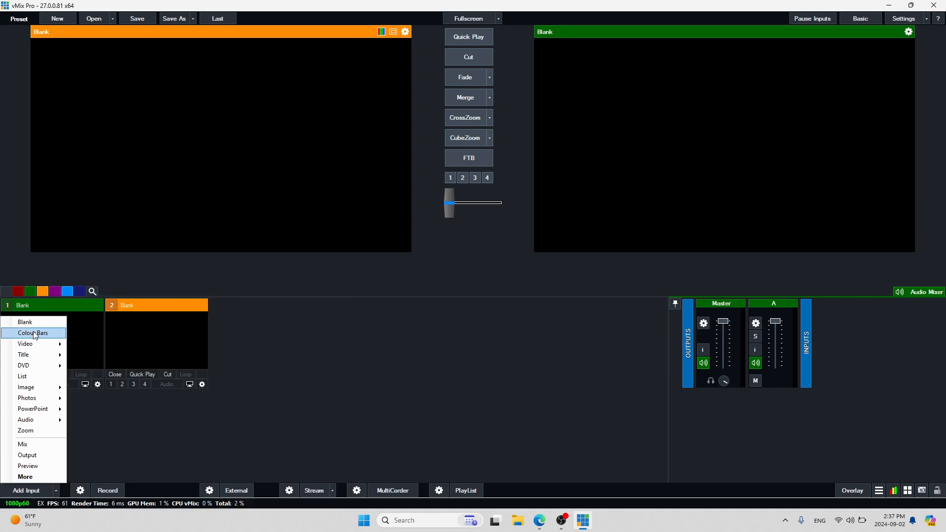
pyautogui.click(48, 474)
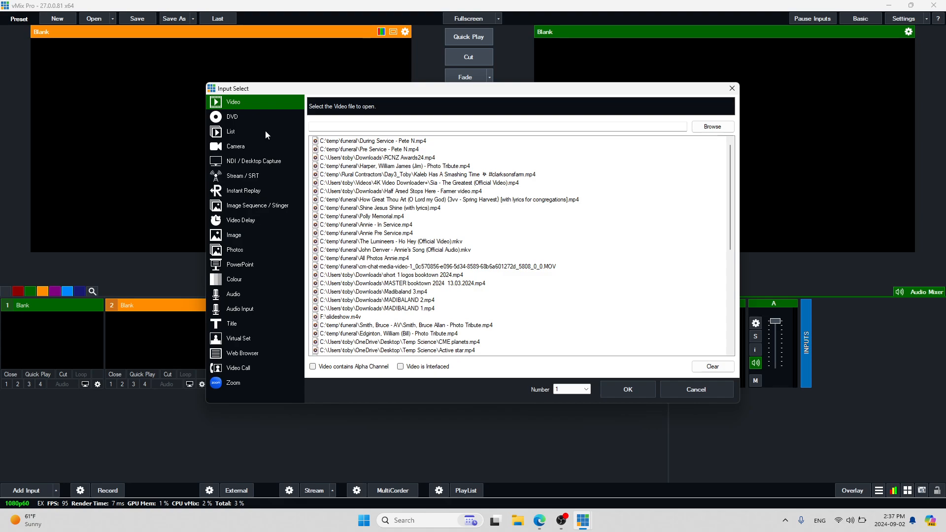
pyautogui.click(267, 323)
pyautogui.click(237, 281)
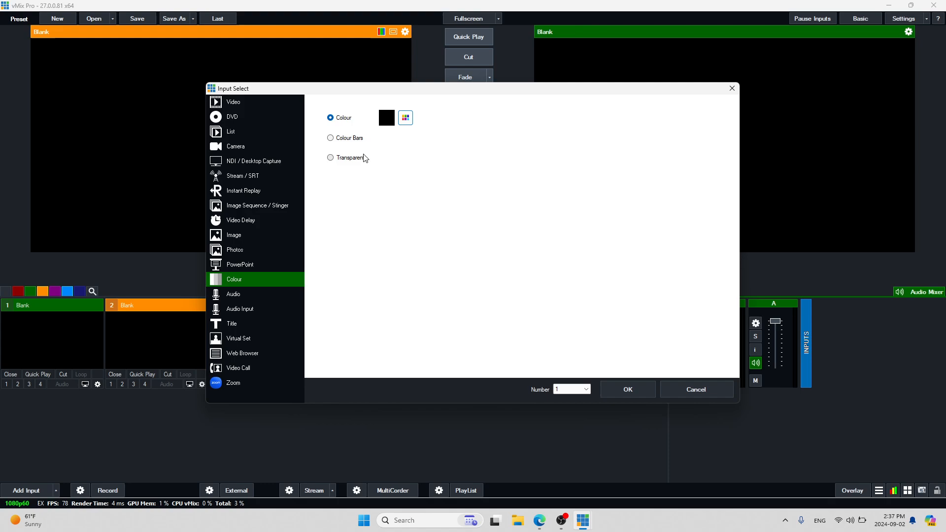
pyautogui.click(405, 118)
pyautogui.moveTo(358, 262); pyautogui.dragTo(338, 266)
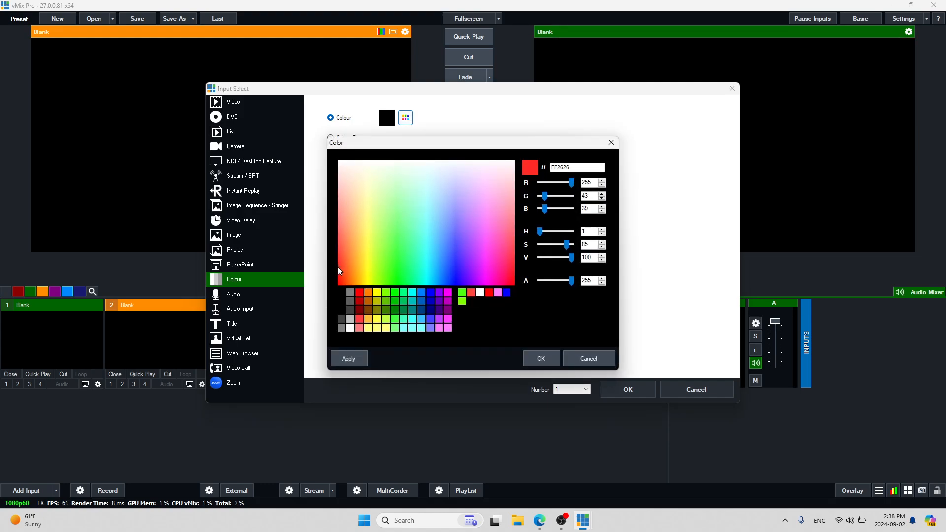
pyautogui.click(541, 358)
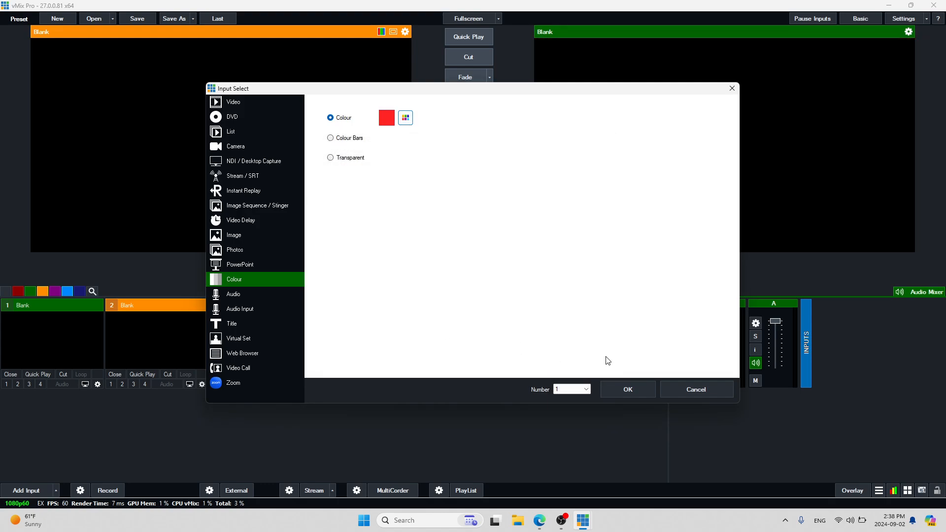
pyautogui.click(633, 389)
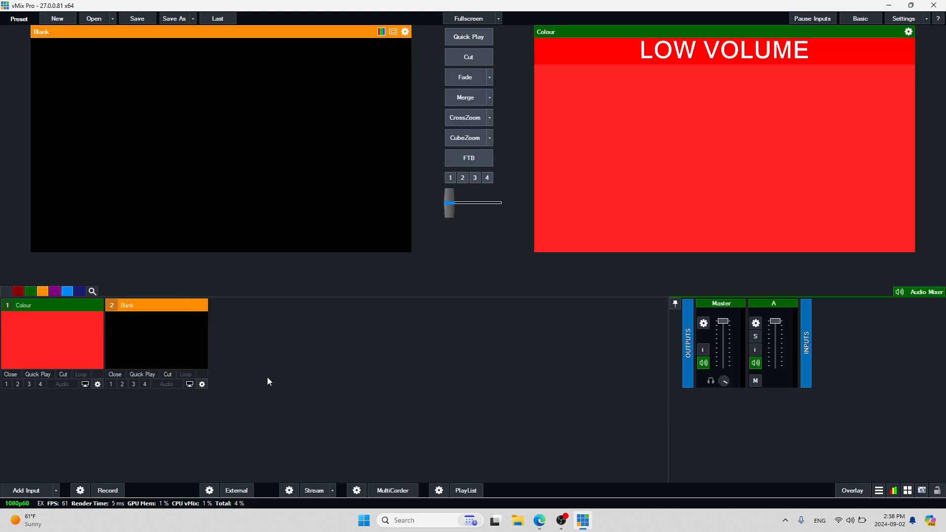
# Add a second solid colour input in green (48FF2C) as input 2
pyautogui.click(56, 490)
pyautogui.click(41, 477)
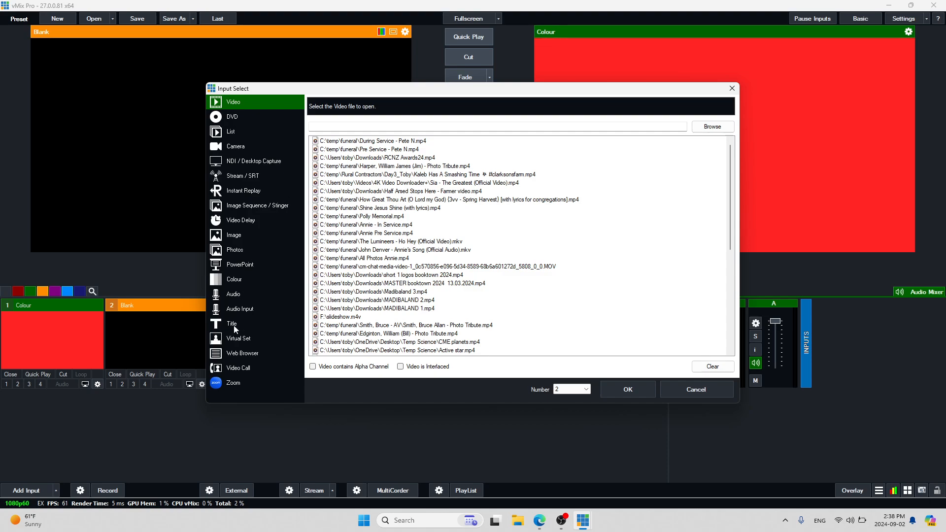
pyautogui.click(235, 279)
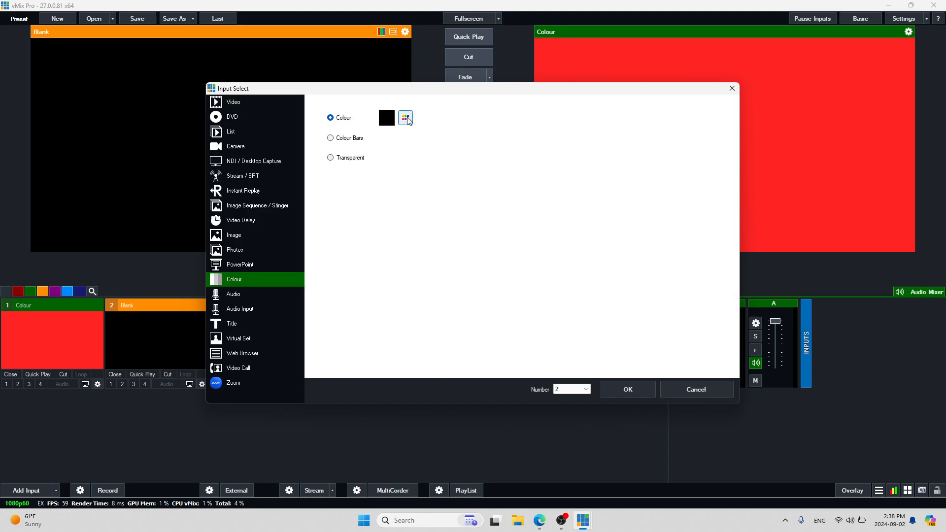
pyautogui.click(392, 123)
pyautogui.click(393, 265)
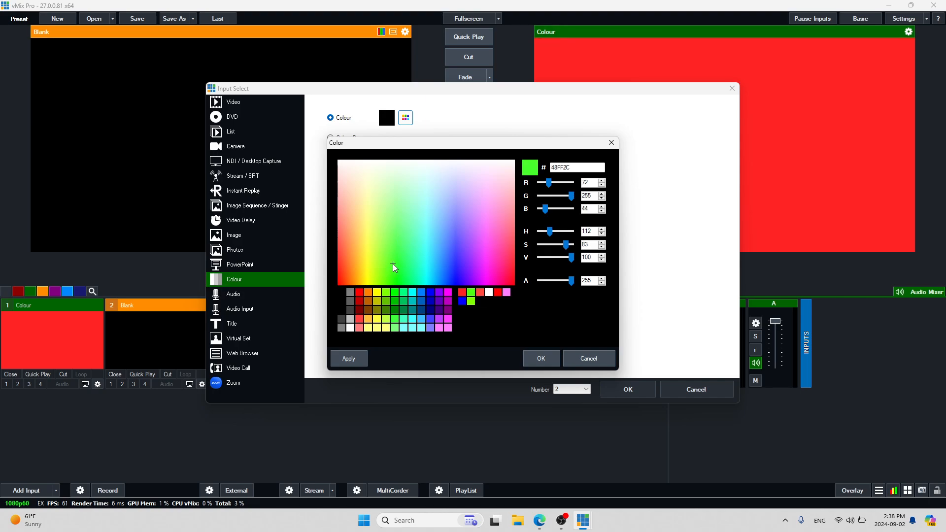
pyautogui.click(546, 358)
pyautogui.click(639, 385)
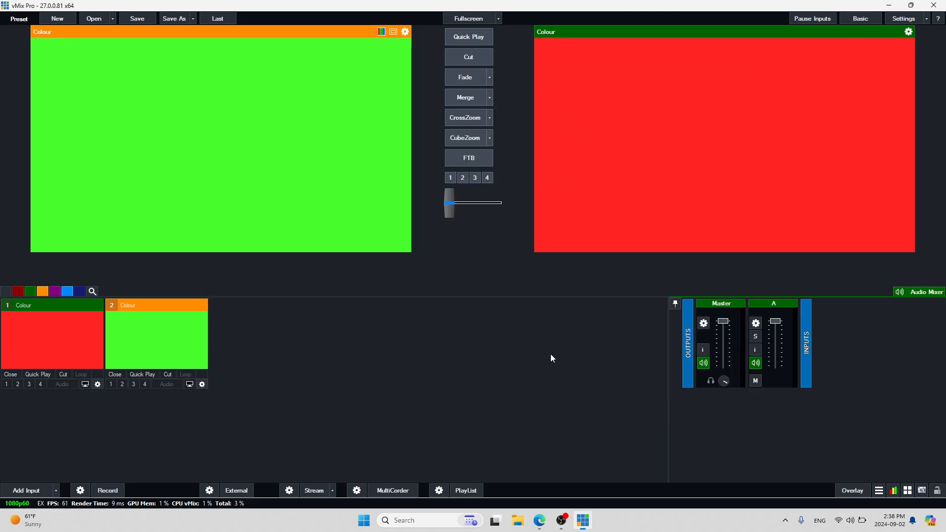
# Set the mouse click action of the red colour input to Cut
pyautogui.click(54, 355)
pyautogui.click(127, 353)
pyautogui.click(97, 384)
pyautogui.click(643, 128)
pyautogui.click(638, 142)
pyautogui.click(737, 94)
# Set the mouse click action of the green colour input to Cut
pyautogui.click(203, 384)
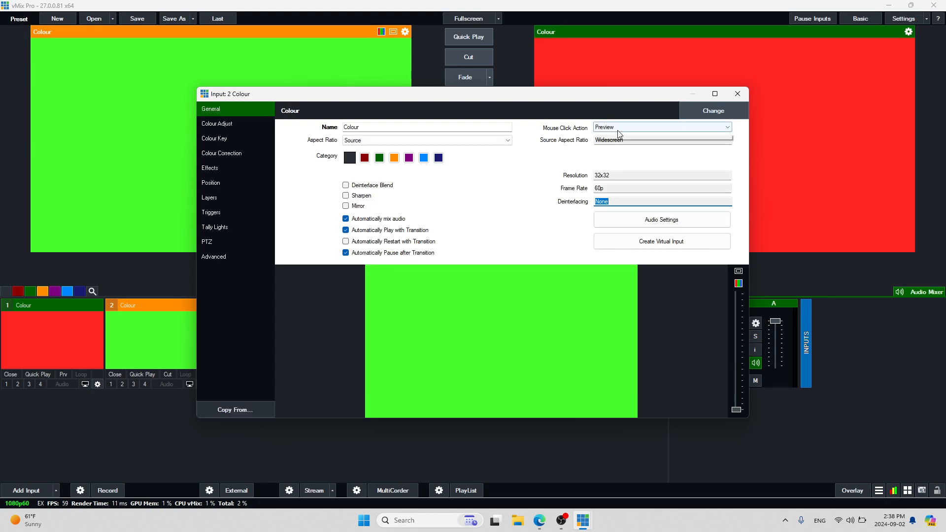
pyautogui.click(615, 128)
pyautogui.click(600, 149)
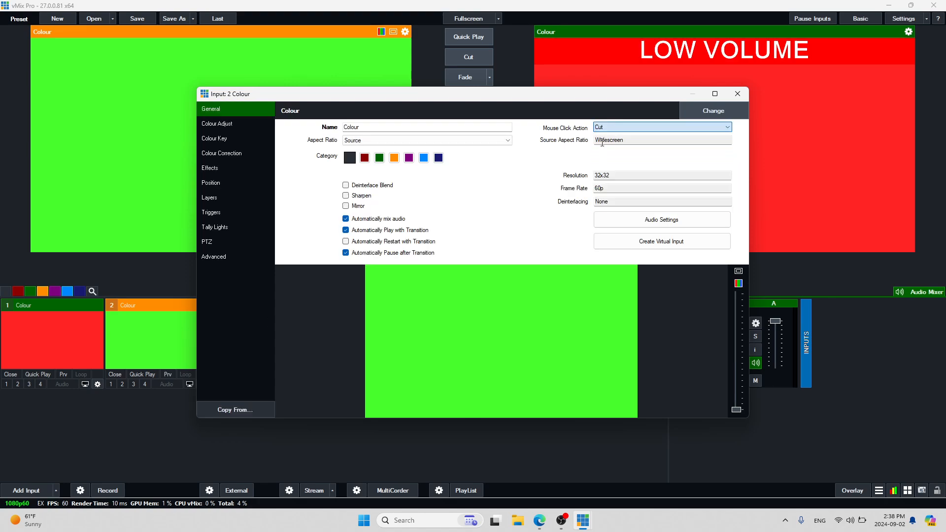
pyautogui.click(737, 93)
# Test cutting back and forth between the green and red inputs directly from their thumbnails
pyautogui.click(154, 348)
pyautogui.click(99, 344)
pyautogui.click(120, 341)
pyautogui.click(81, 339)
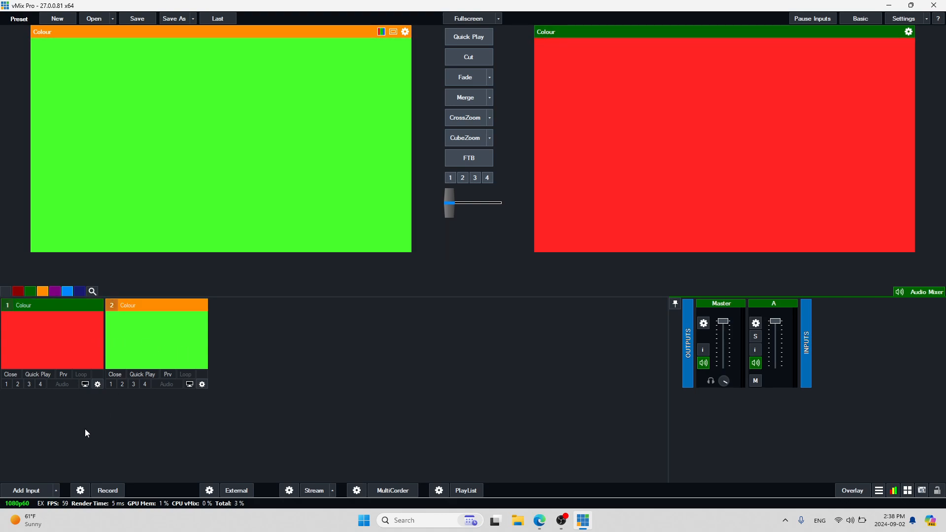
# Add an audio input that uses the Microphone (RODECaster Pro II Chat) device as input 3
pyautogui.click(57, 490)
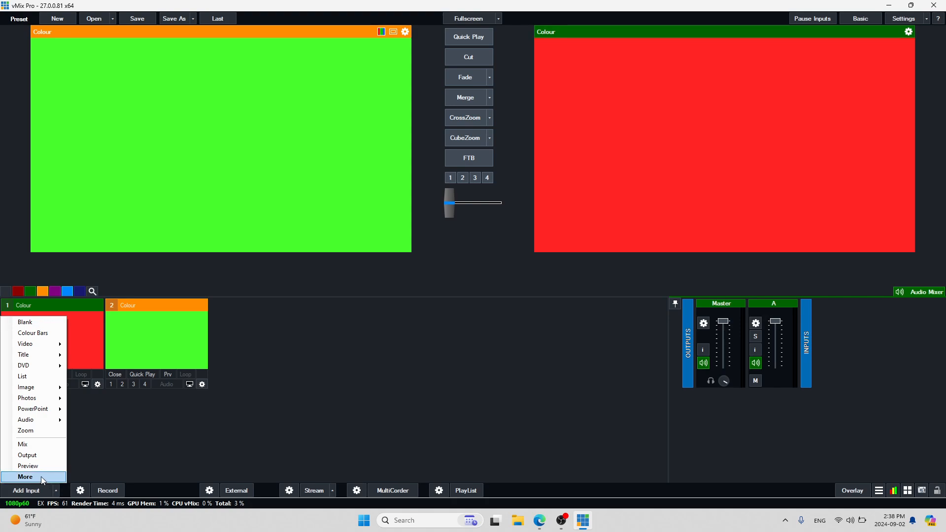
pyautogui.click(170, 416)
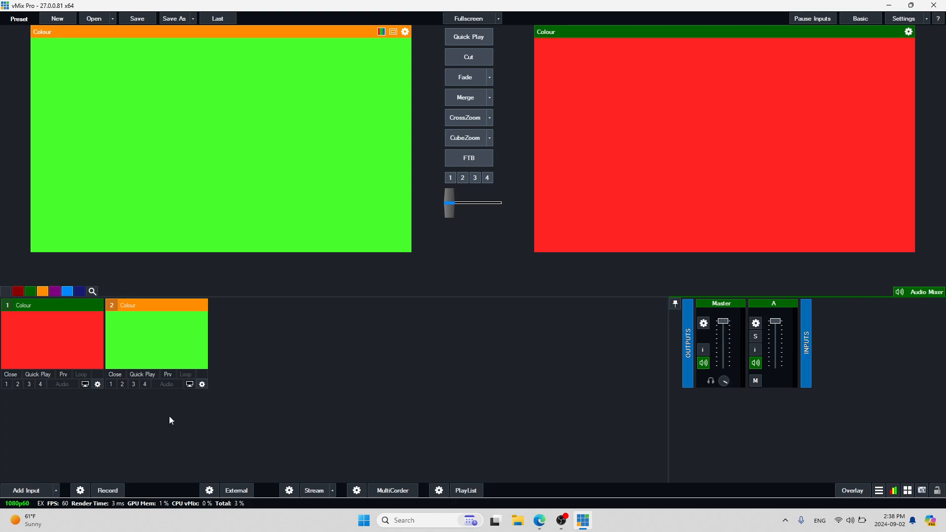
pyautogui.click(55, 492)
pyautogui.click(47, 478)
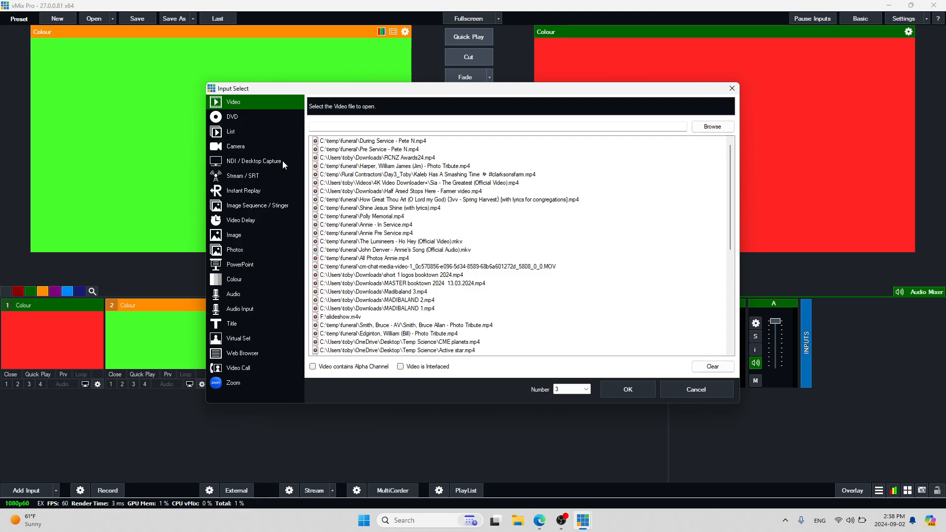
pyautogui.click(235, 305)
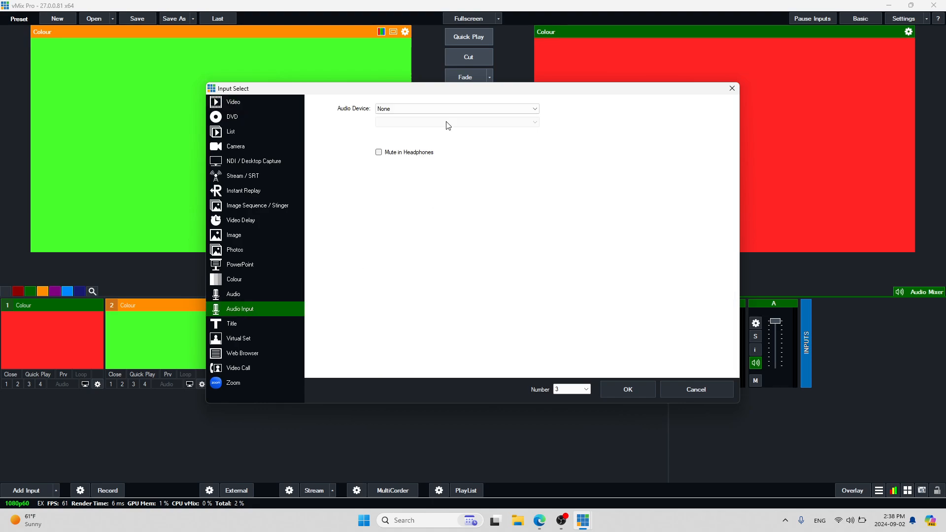
pyautogui.click(450, 109)
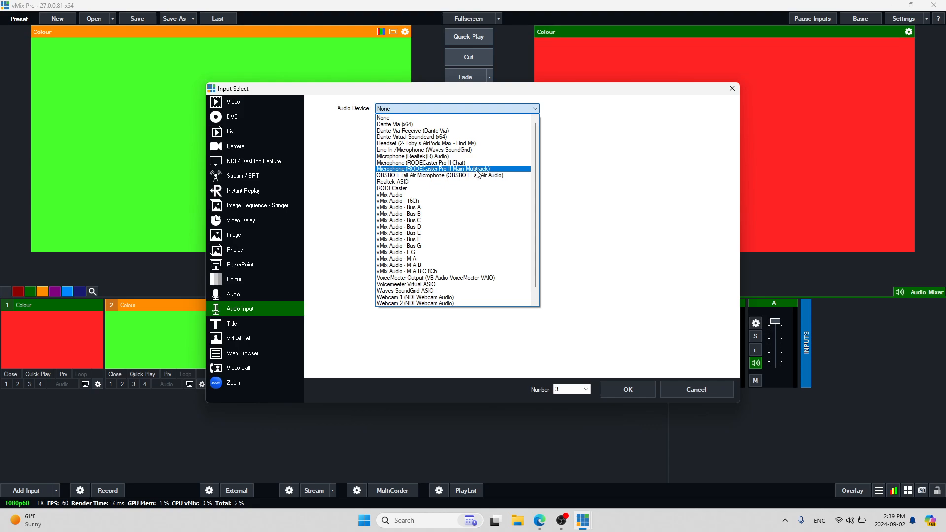
pyautogui.click(407, 164)
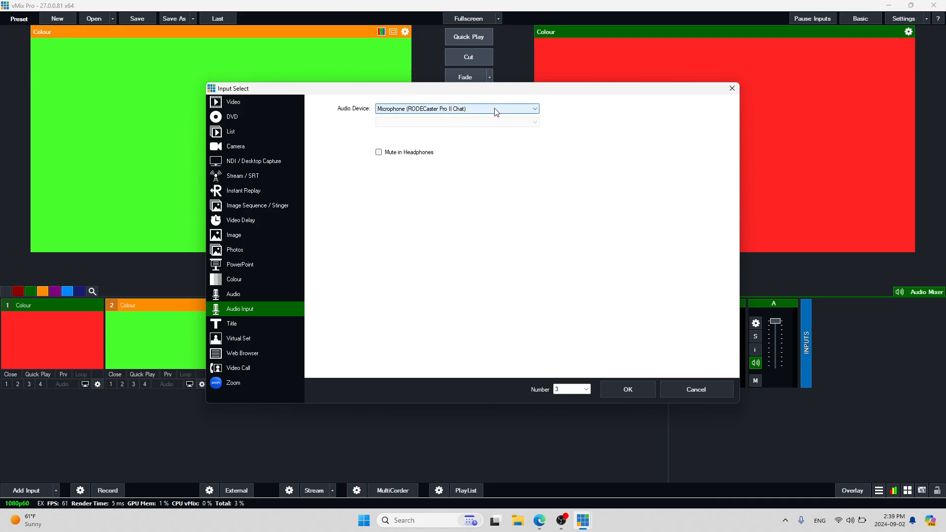
pyautogui.click(463, 110)
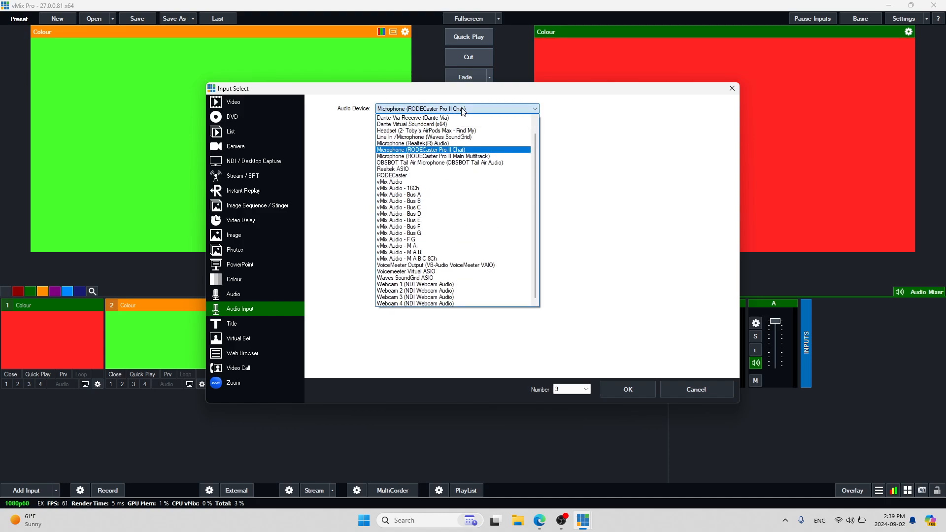
pyautogui.click(463, 111)
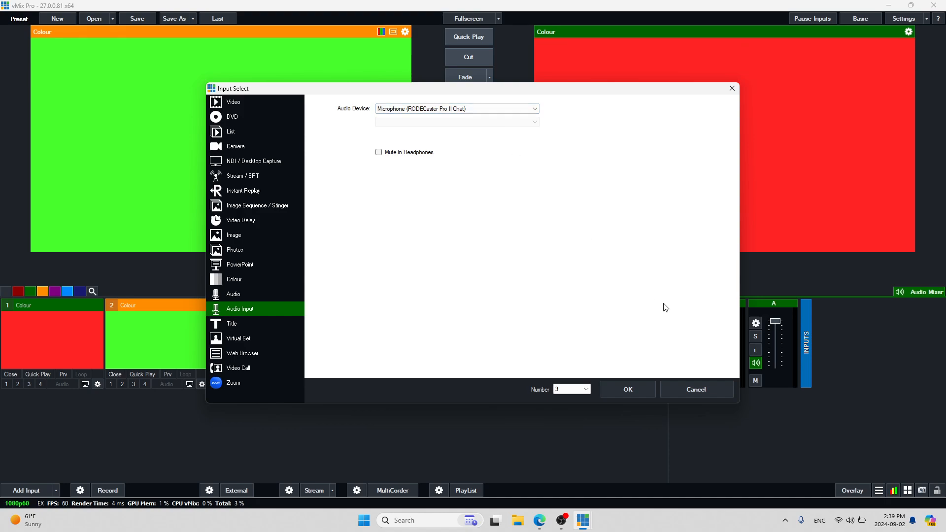
pyautogui.click(635, 386)
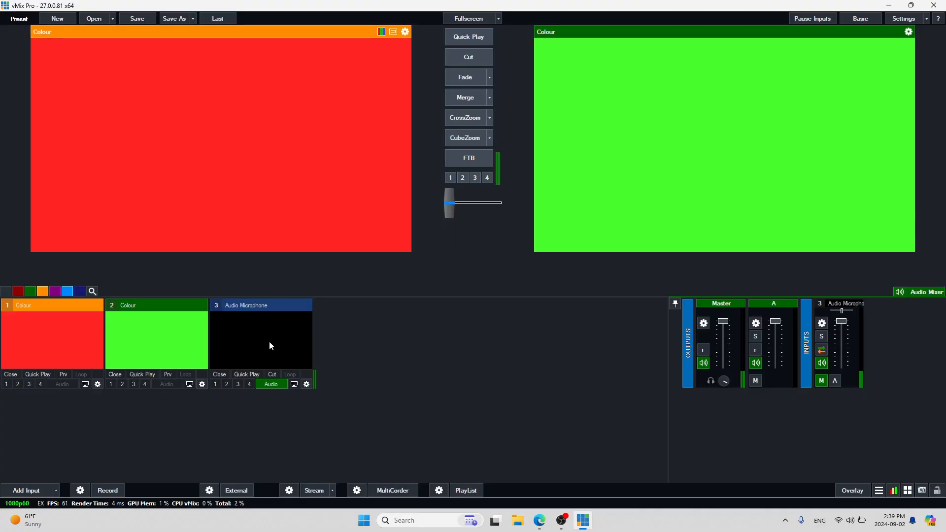
# Search Windows for "virt", launch Virtual Video Director and place its window over the lower centre of vMix
pyautogui.moveTo(316, 381)
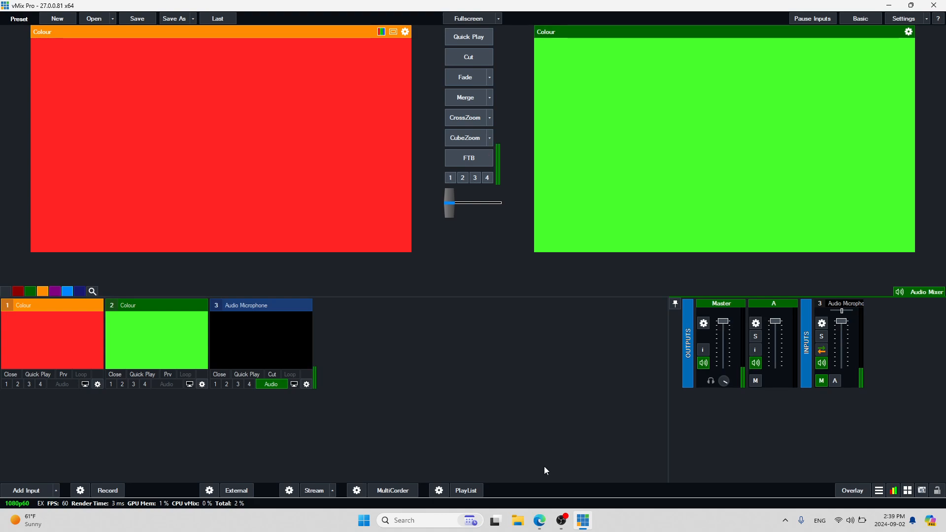
pyautogui.moveTo(569, 524)
pyautogui.moveTo(329, 345)
pyautogui.click(364, 520)
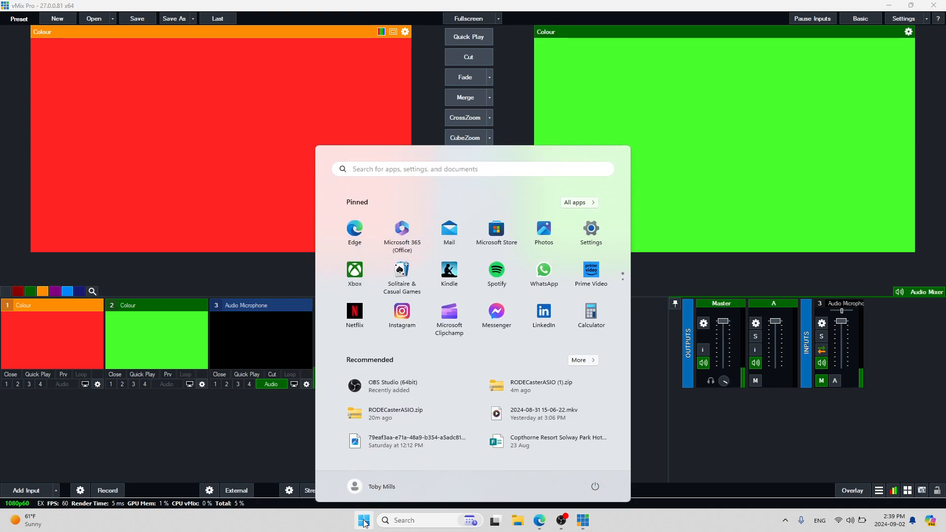
pyautogui.write('virt')
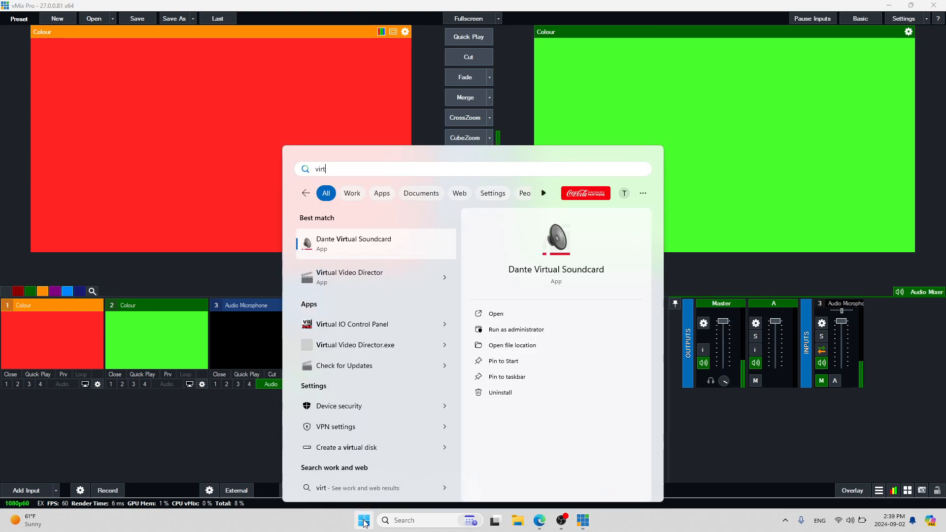
pyautogui.click(358, 272)
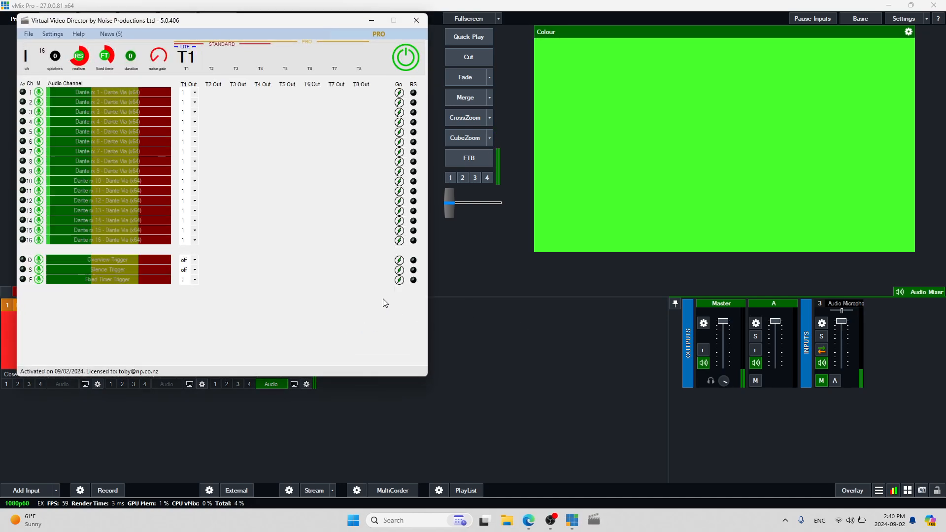
pyautogui.moveTo(155, 21); pyautogui.dragTo(495, 124)
pyautogui.click(393, 133)
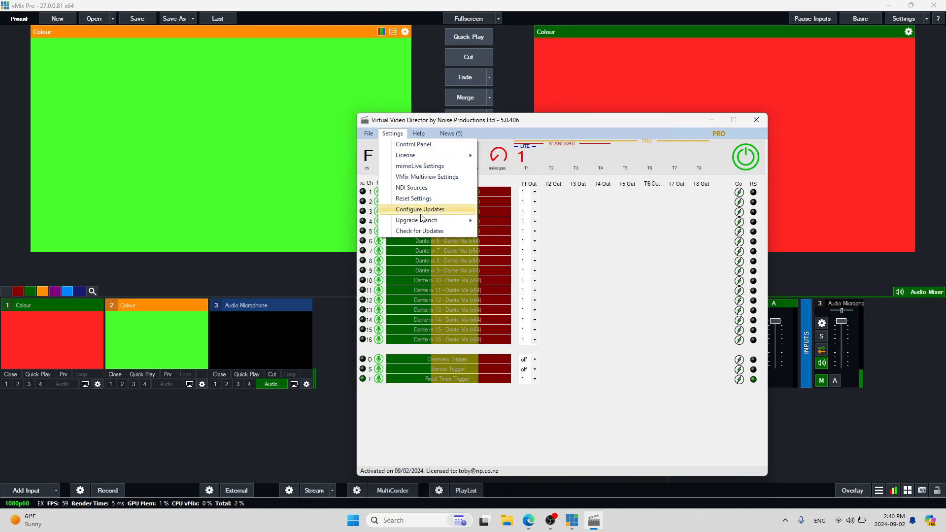
pyautogui.moveTo(428, 224)
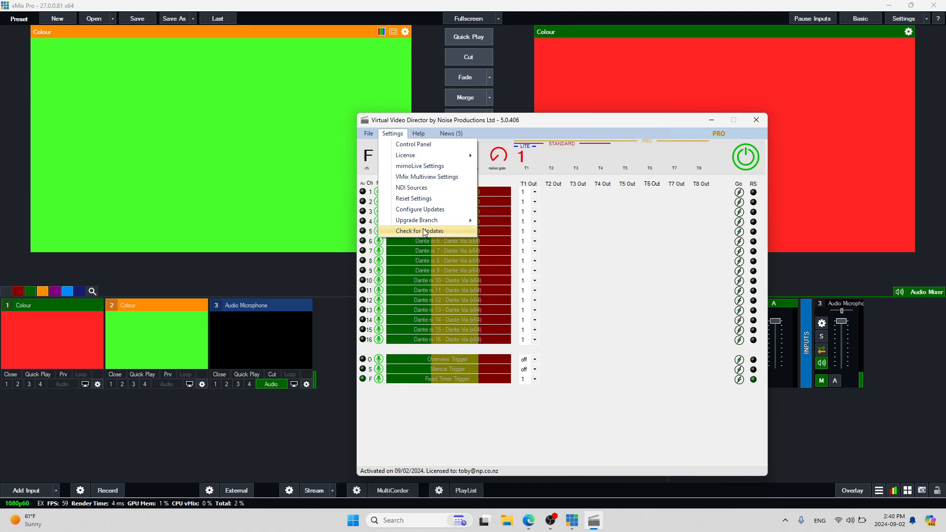
pyautogui.click(667, 298)
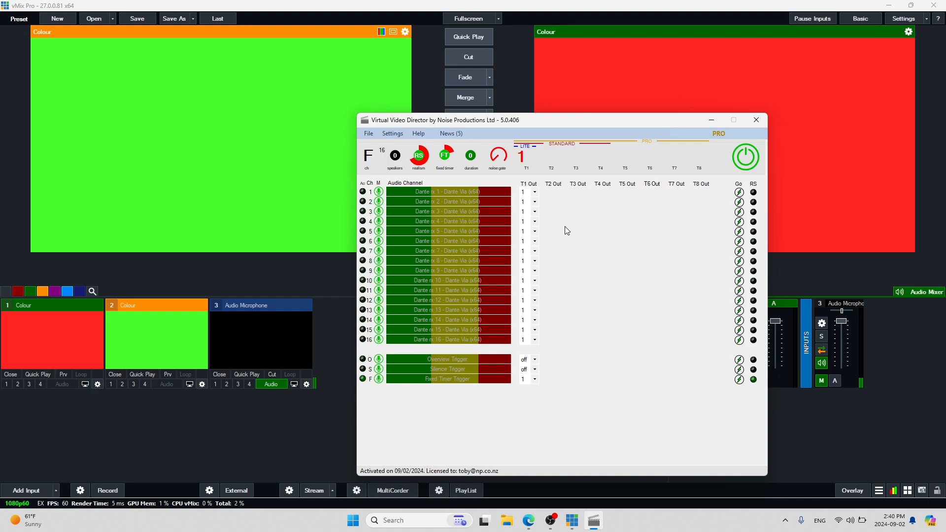
# Set the Control Panel's audio interface to RODECaster ASIO Driver and close the Control Panel
pyautogui.click(392, 133)
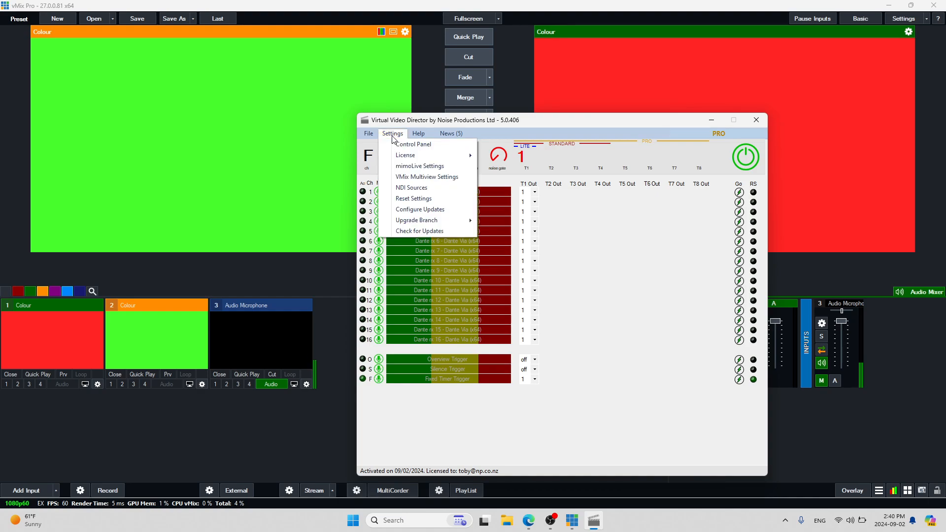
pyautogui.click(407, 145)
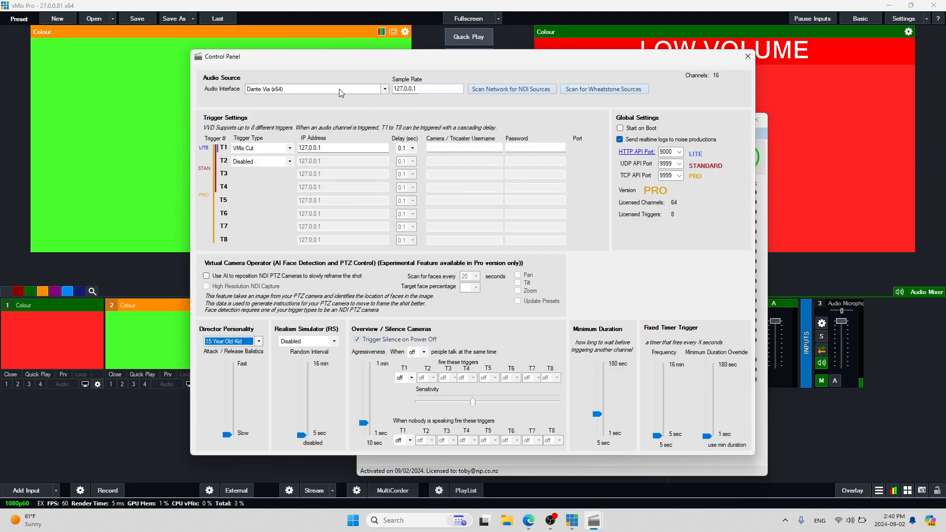
pyautogui.click(339, 89)
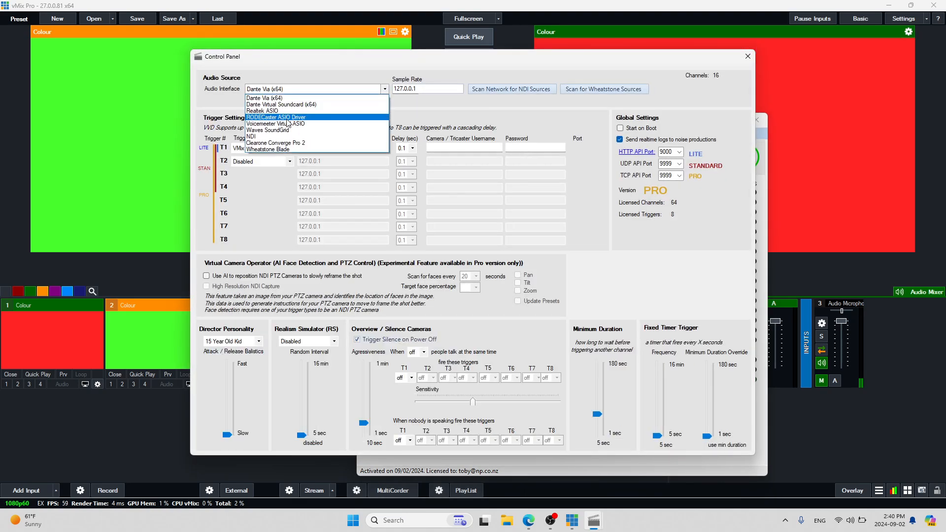
pyautogui.click(298, 118)
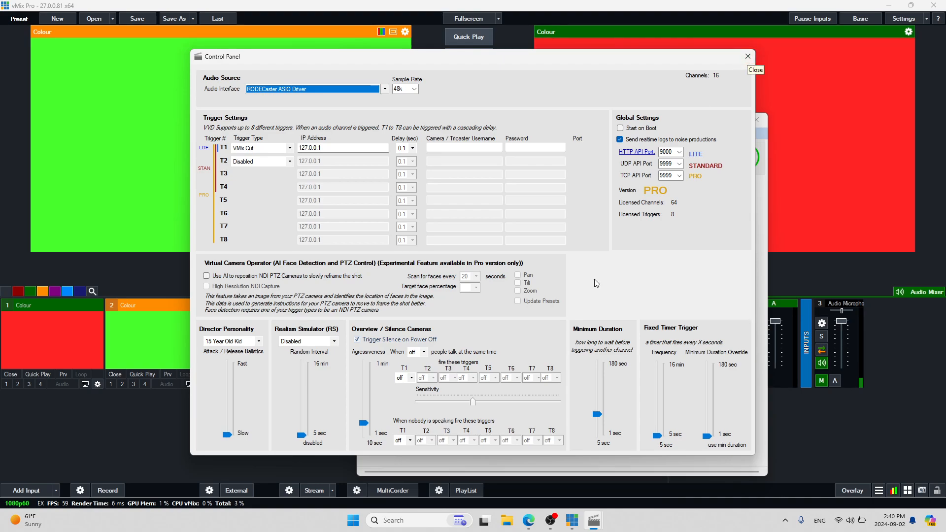
pyautogui.click(762, 305)
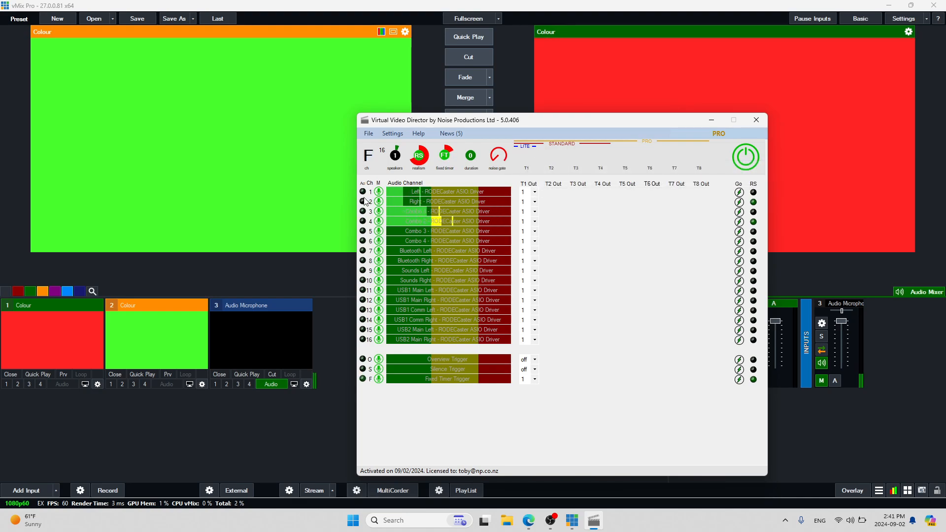
# Mute audio channels 1 and 2, the RODECaster's Left and Right main mix channels
pyautogui.click(378, 192)
pyautogui.click(379, 201)
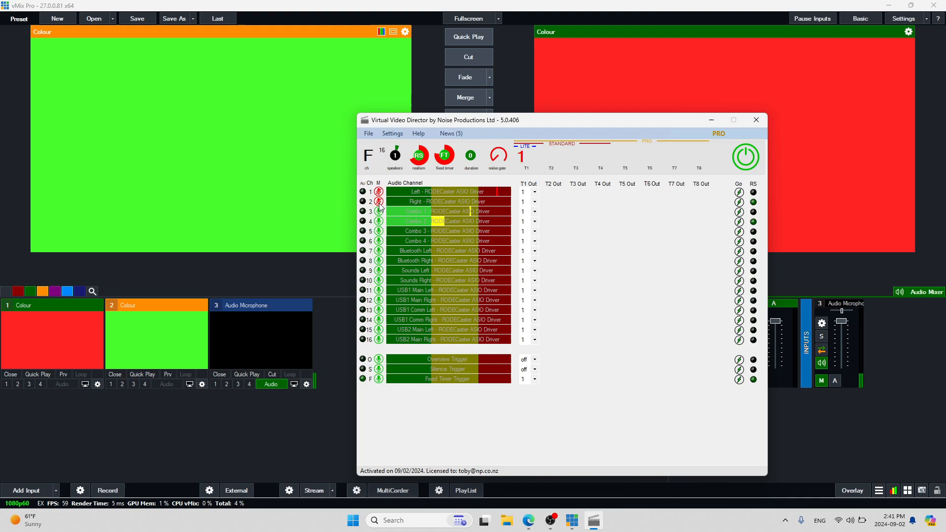
# Mute audio channels 7 through 16, covering the RODECaster's Bluetooth, Sounds, USB1 and USB2 channels
pyautogui.click(379, 251)
pyautogui.click(379, 261)
pyautogui.click(379, 270)
pyautogui.click(378, 280)
pyautogui.click(378, 291)
pyautogui.click(378, 301)
pyautogui.click(379, 310)
pyautogui.click(378, 319)
pyautogui.click(378, 329)
pyautogui.click(378, 340)
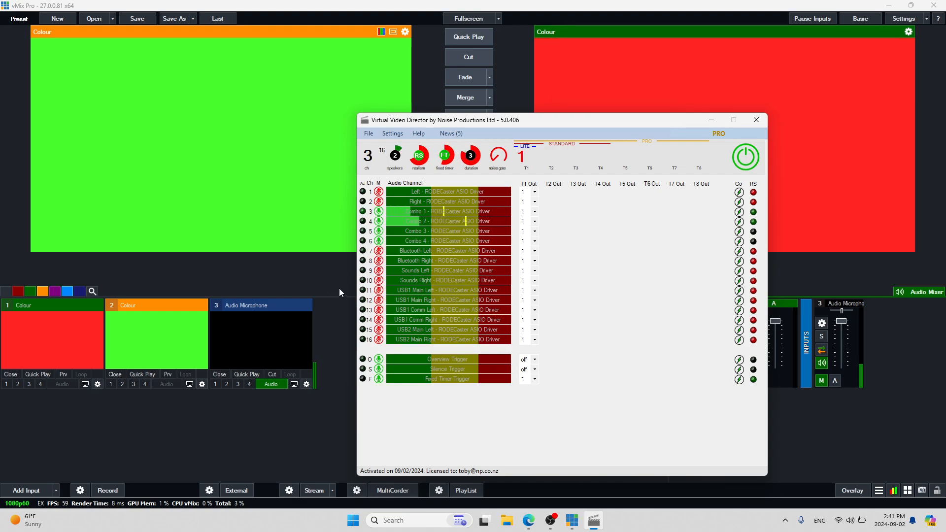
# Open the Control Panel, choose VMix Cut as trigger T1's type and select its IP address 127.0.0.1
pyautogui.click(393, 133)
pyautogui.click(624, 239)
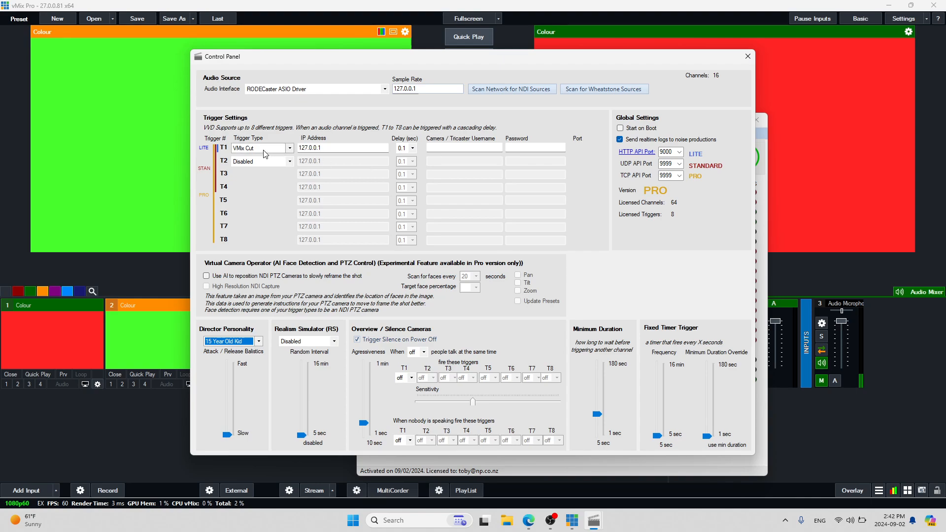
pyautogui.click(264, 148)
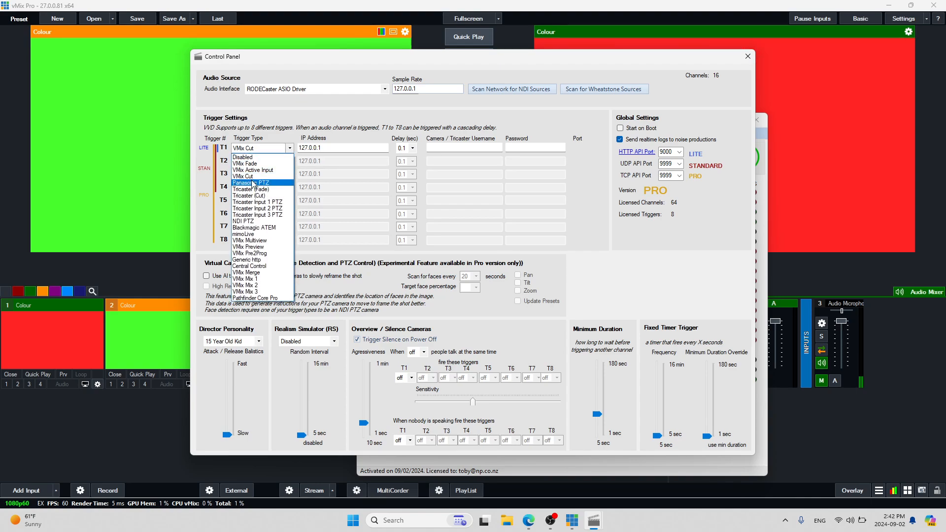
pyautogui.click(252, 176)
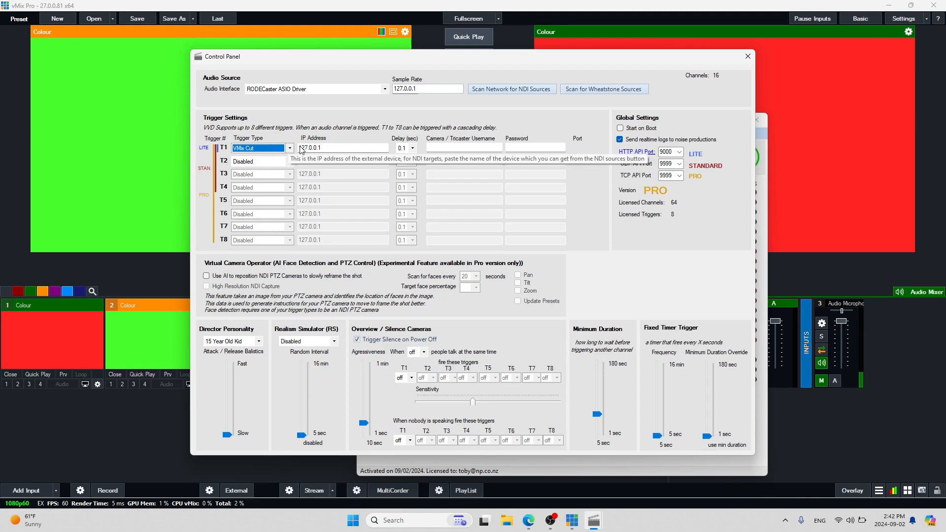
pyautogui.doubleClick(338, 149)
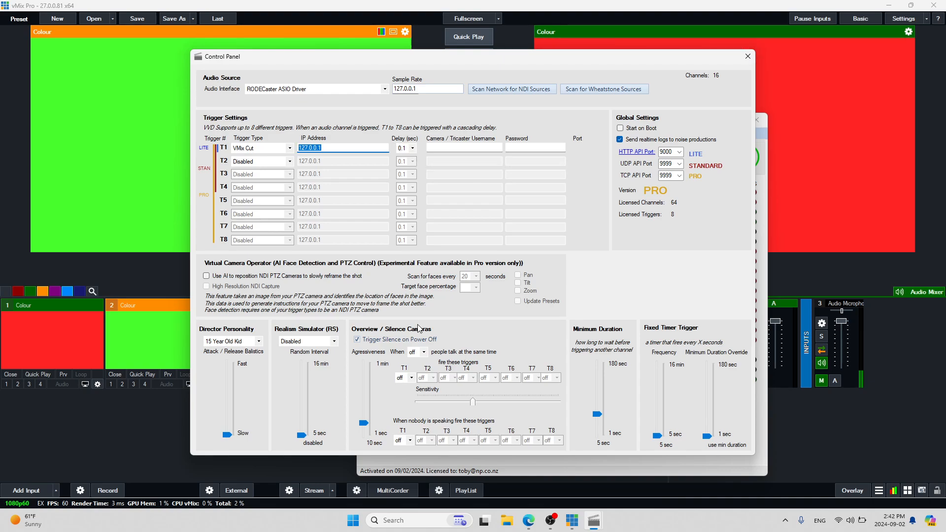
# Set the Director Personality to Professional Director, keeping the Realism Simulator interval at its disabled position
pyautogui.click(238, 342)
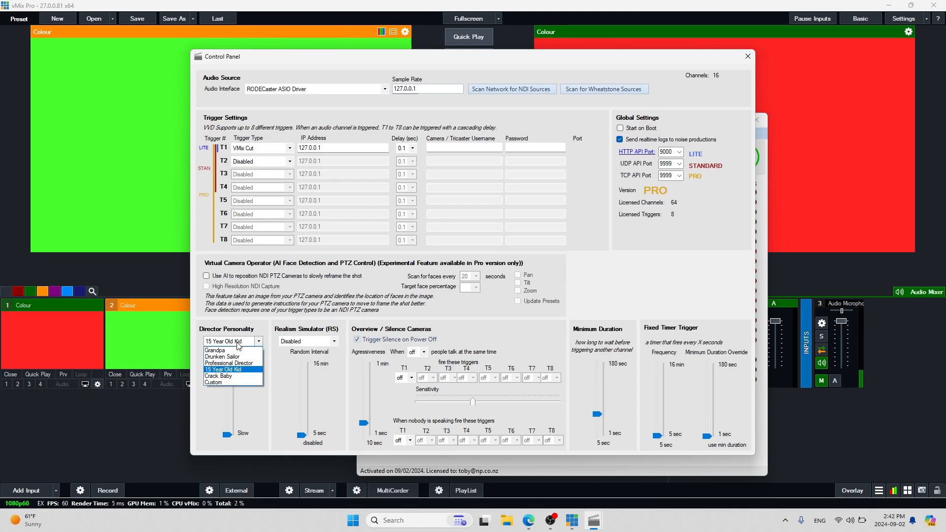
pyautogui.click(236, 365)
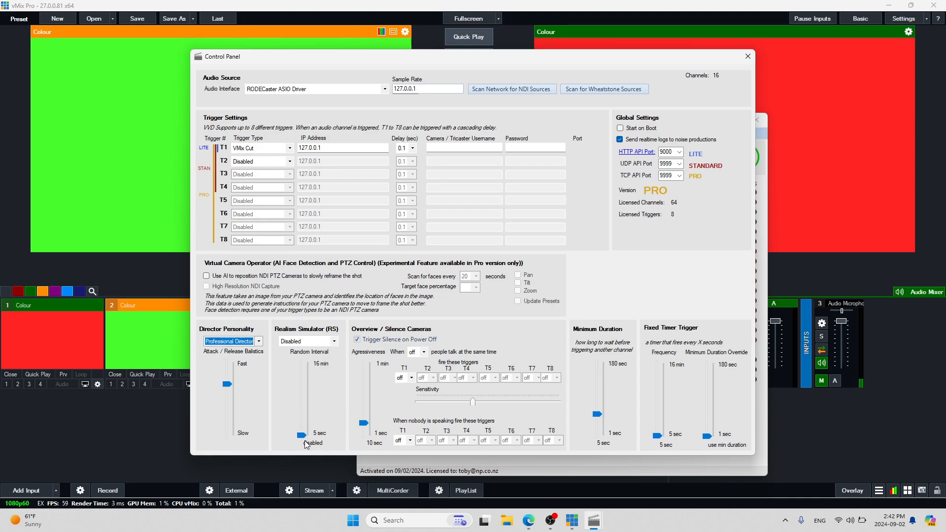
pyautogui.click(302, 436)
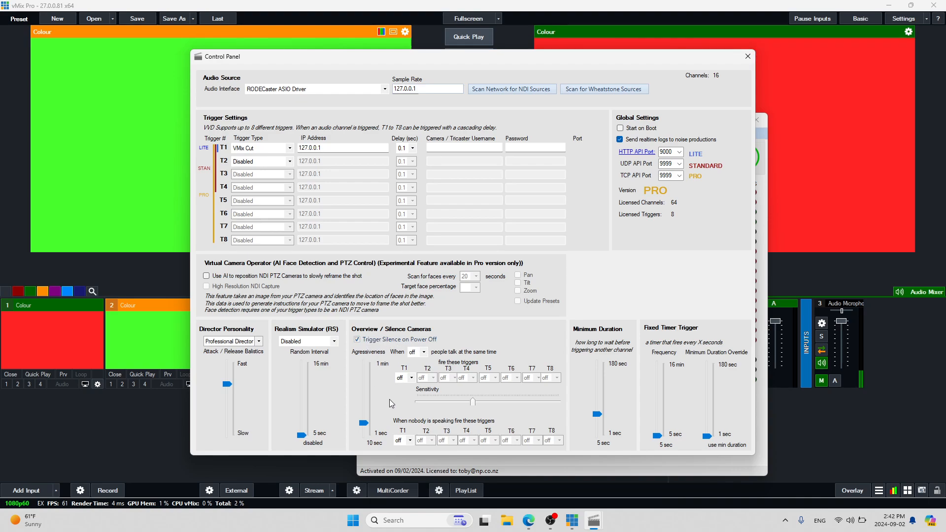
# Turn off Trigger Silence on Power Off, set the minimum duration to 9 seconds and close the Control Panel
pyautogui.click(356, 339)
pyautogui.moveTo(598, 407); pyautogui.dragTo(598, 405)
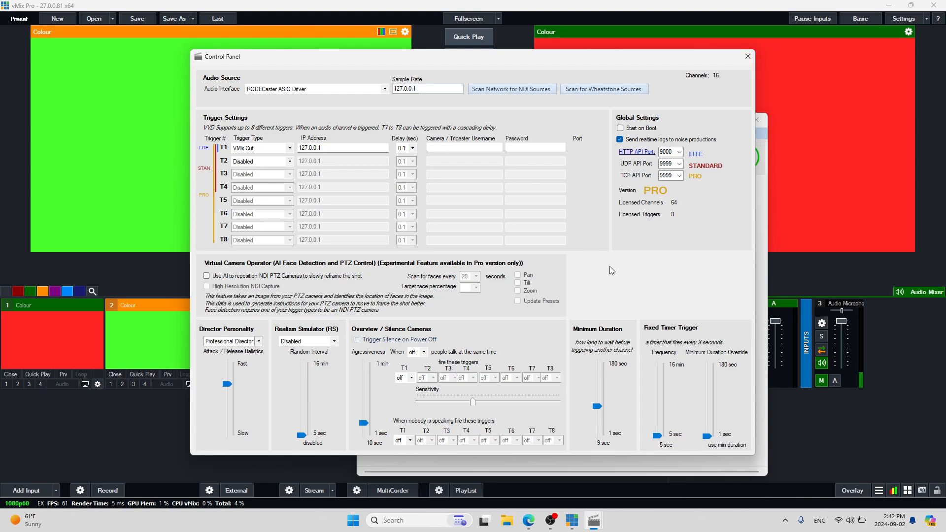
pyautogui.press('Escape')
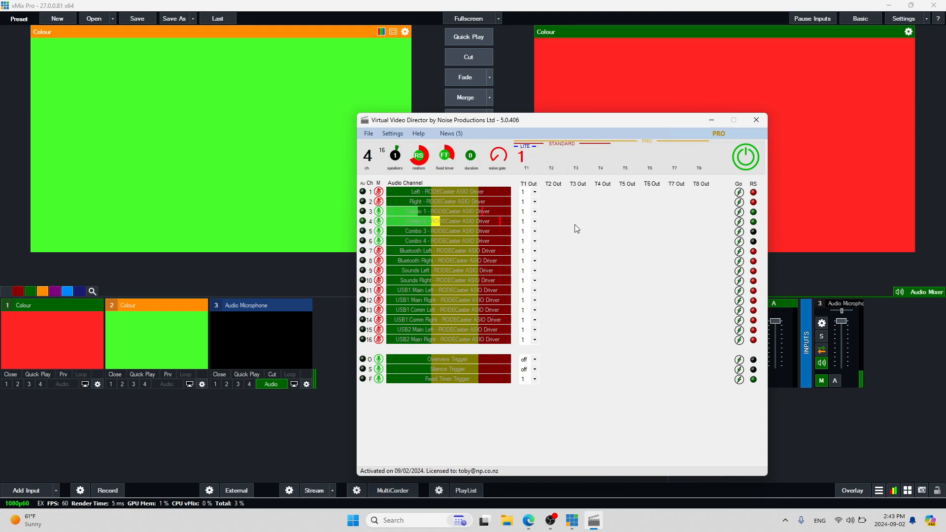
# Set the T1 output of channel 4 (Combo 2) to 2 and move the Virtual Video Director window below the vMix transition controls
pyautogui.click(535, 221)
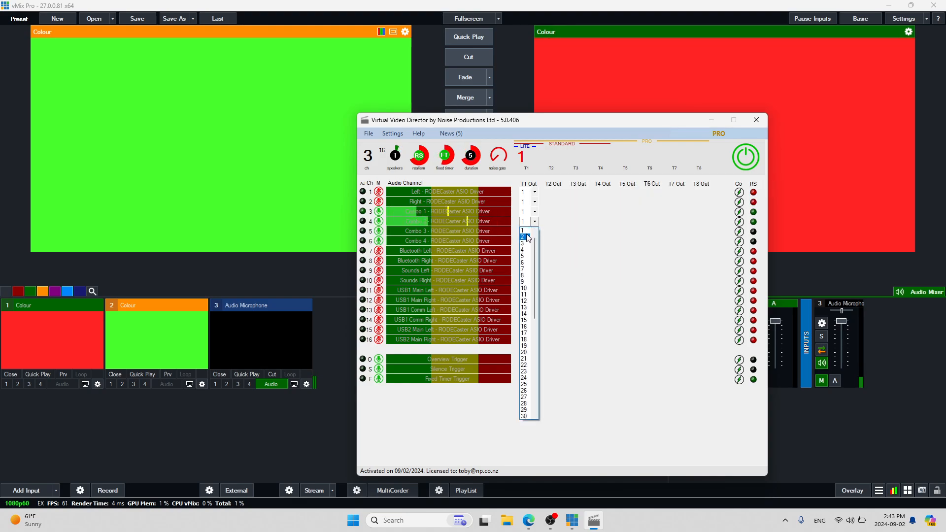
pyautogui.click(527, 237)
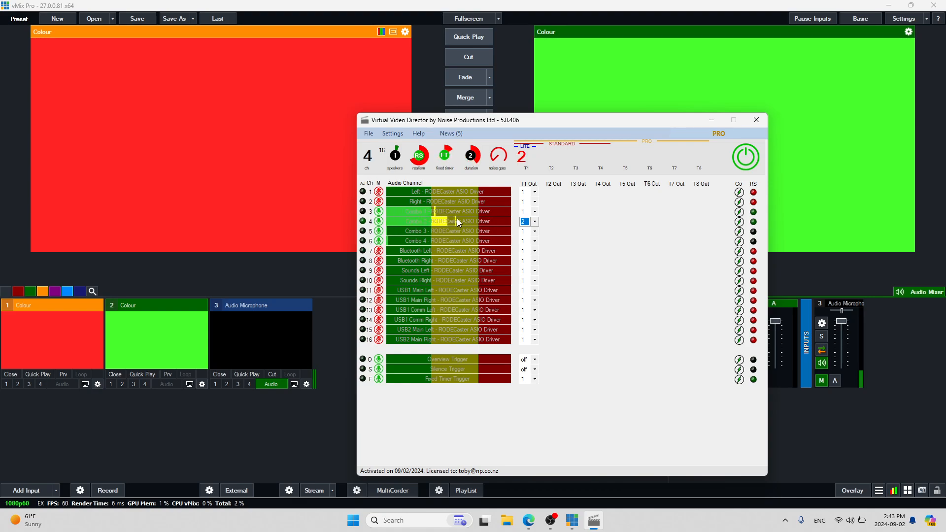
pyautogui.moveTo(648, 123); pyautogui.dragTo(641, 284)
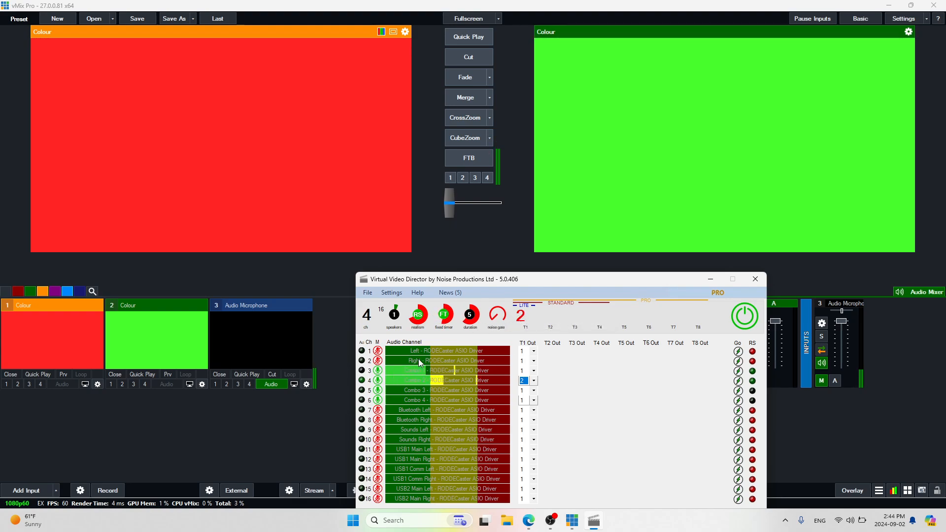
# Move the Virtual Video Director window back up over the centre of vMix, exposing its full channel and trigger list
pyautogui.moveTo(496, 322)
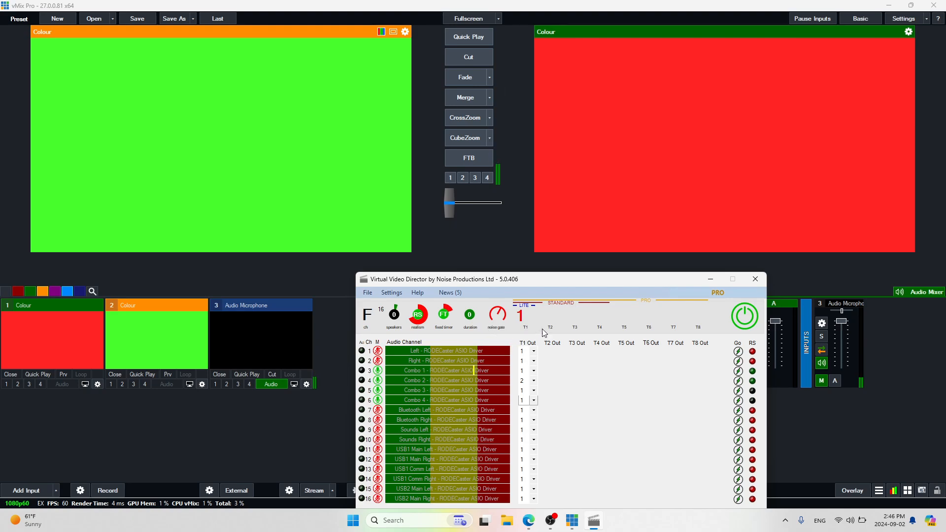
pyautogui.moveTo(513, 332)
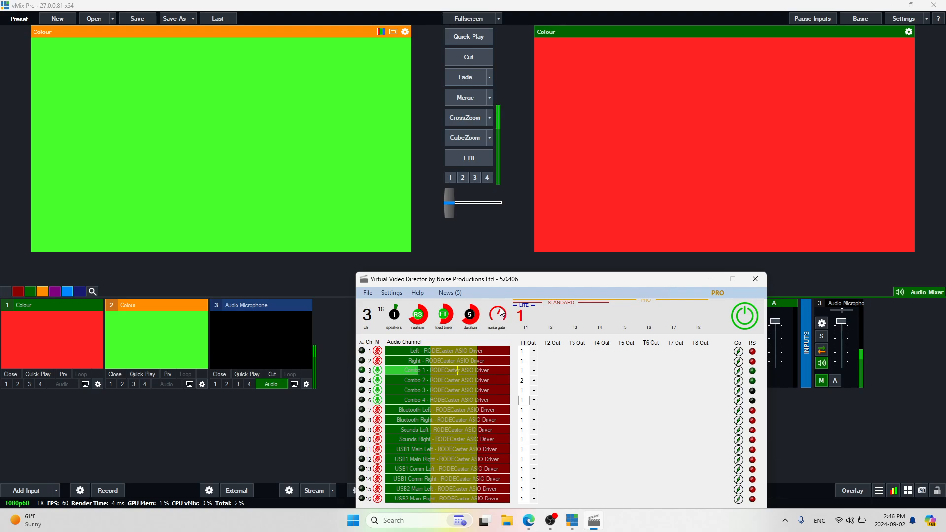
pyautogui.moveTo(537, 279); pyautogui.dragTo(498, 117)
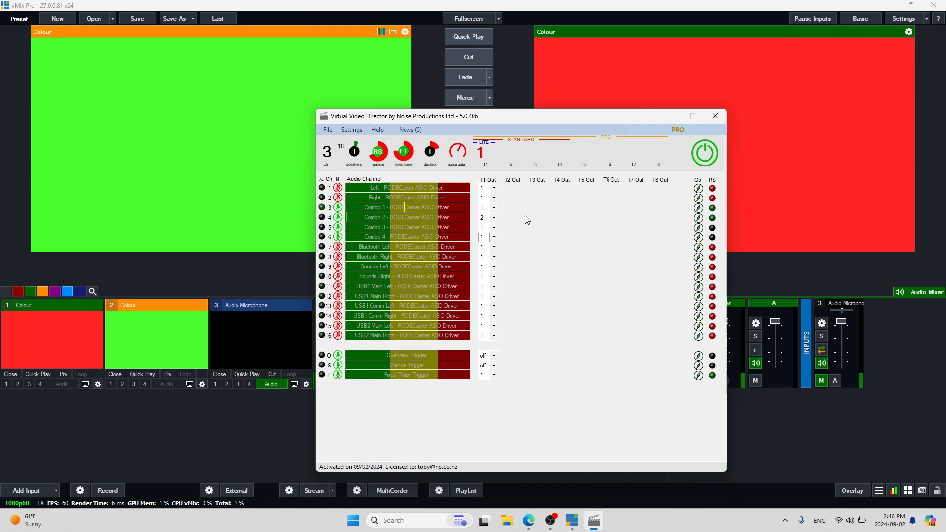